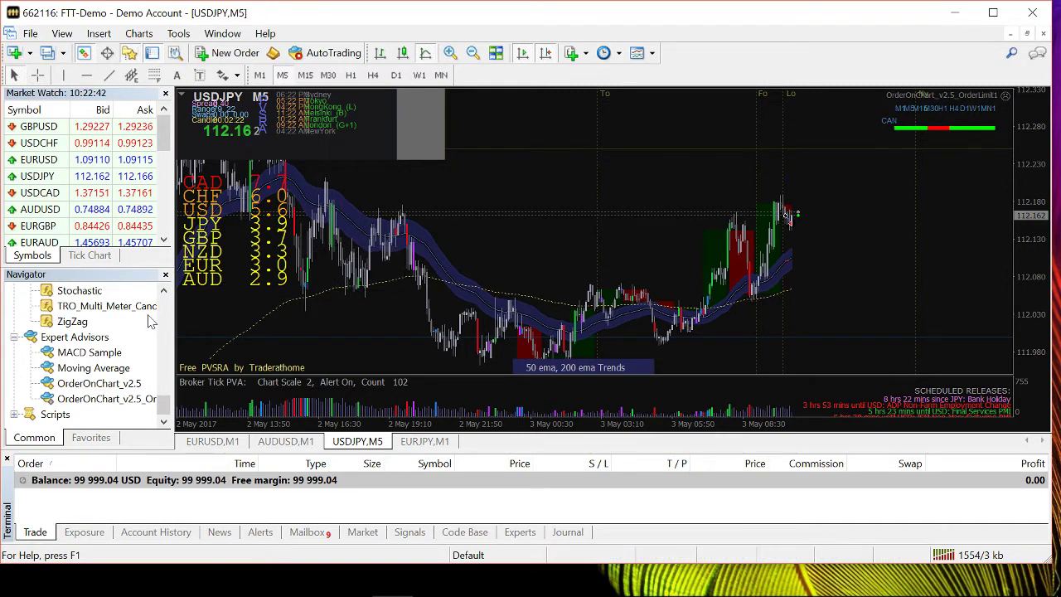
# Step: Hide the Navigator and show it again
pyautogui.click(91, 338)
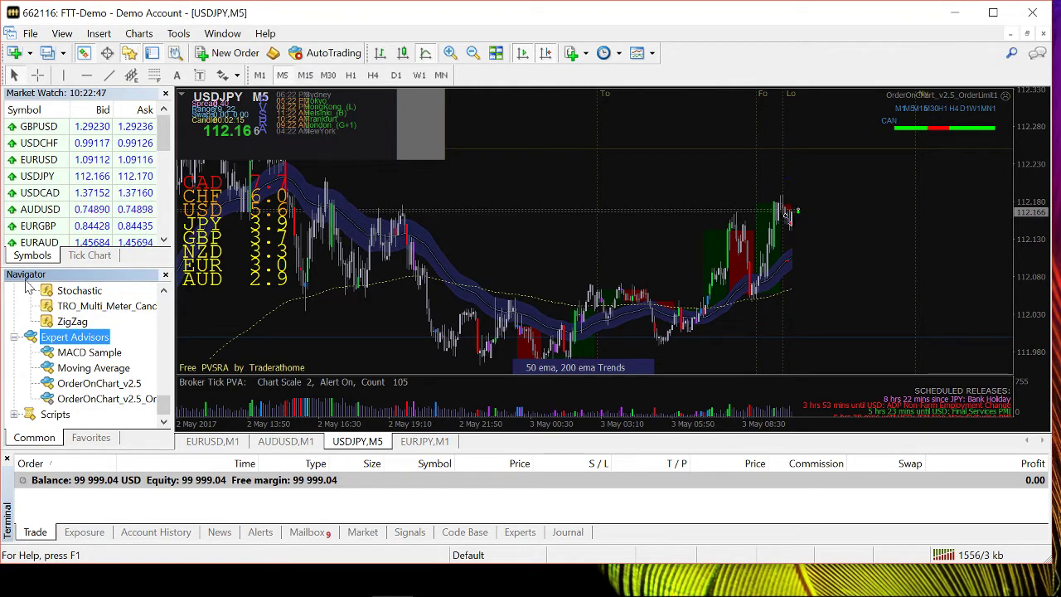
pyautogui.click(61, 35)
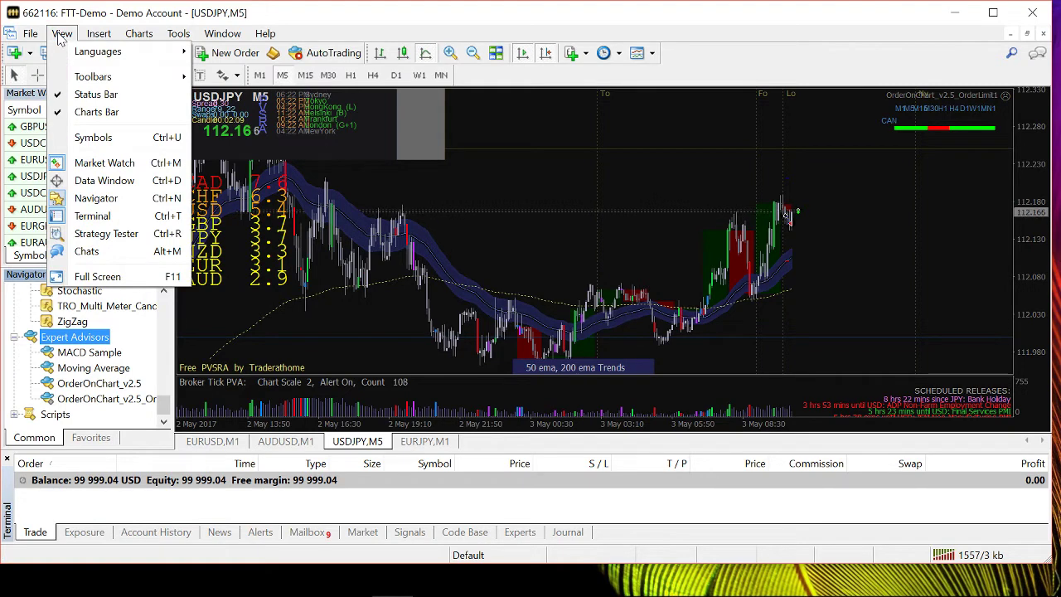
pyautogui.moveTo(81, 74)
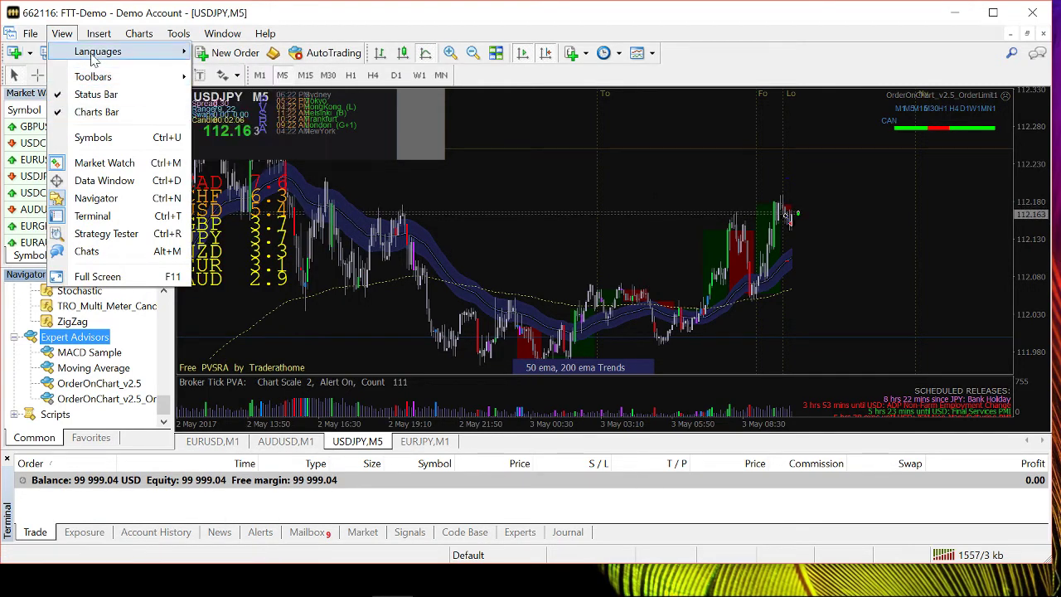
pyautogui.click(105, 206)
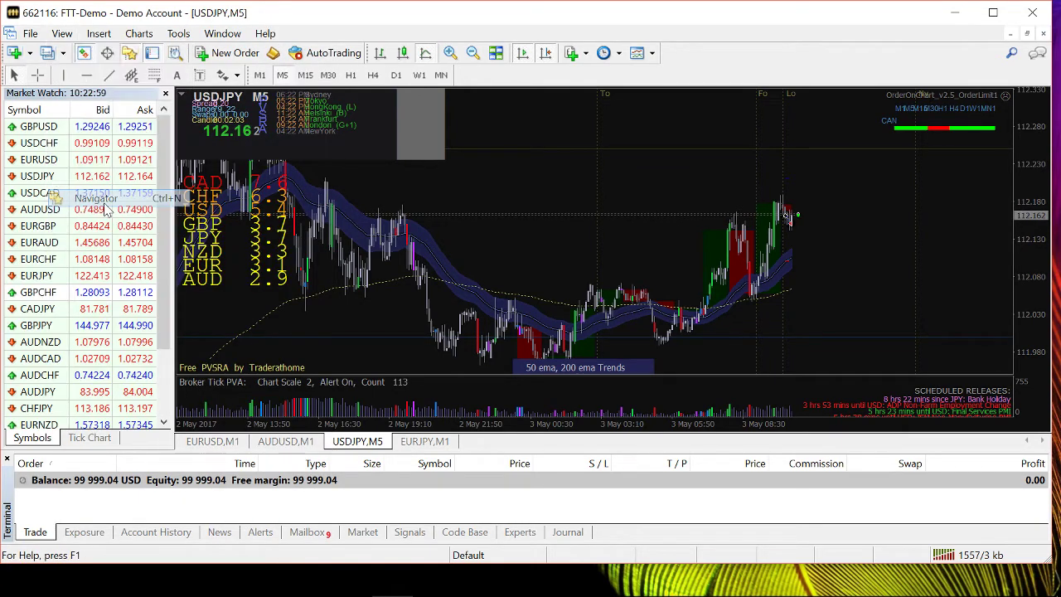
pyautogui.click(62, 34)
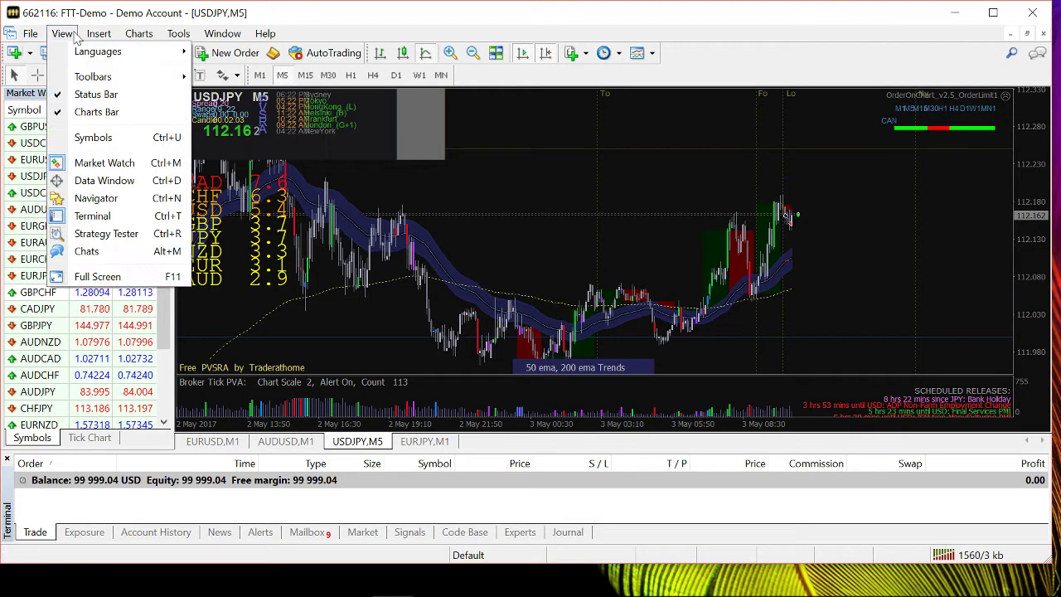
pyautogui.click(116, 205)
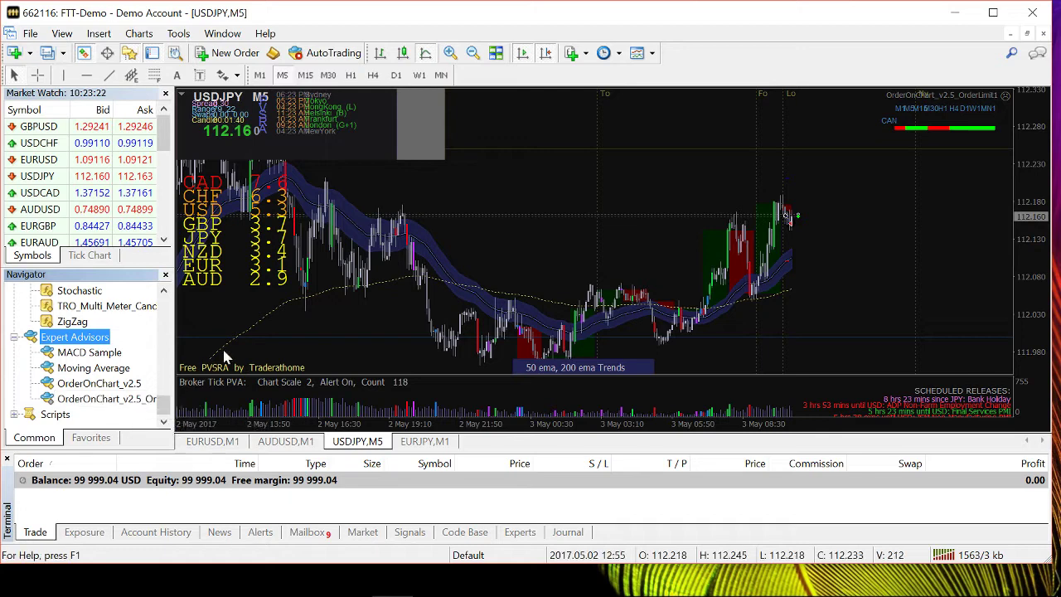
# Step: Open the terminal's data folder, locate OrderOnChart_v2.5_OrderLimit1.ex4 in MQL4 > Experts, and close the folder window
pyautogui.click(31, 35)
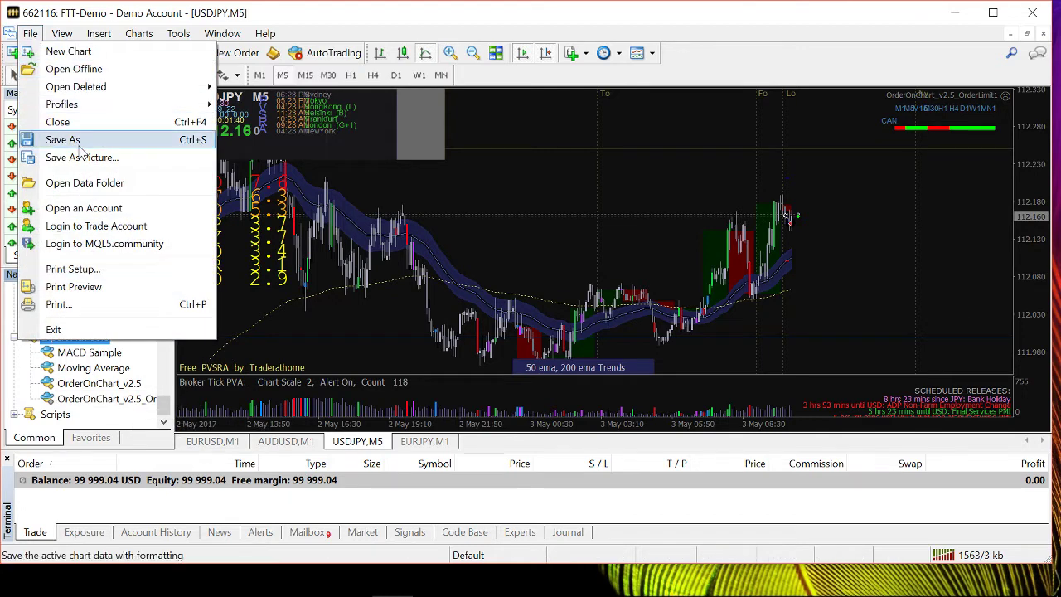
pyautogui.click(101, 190)
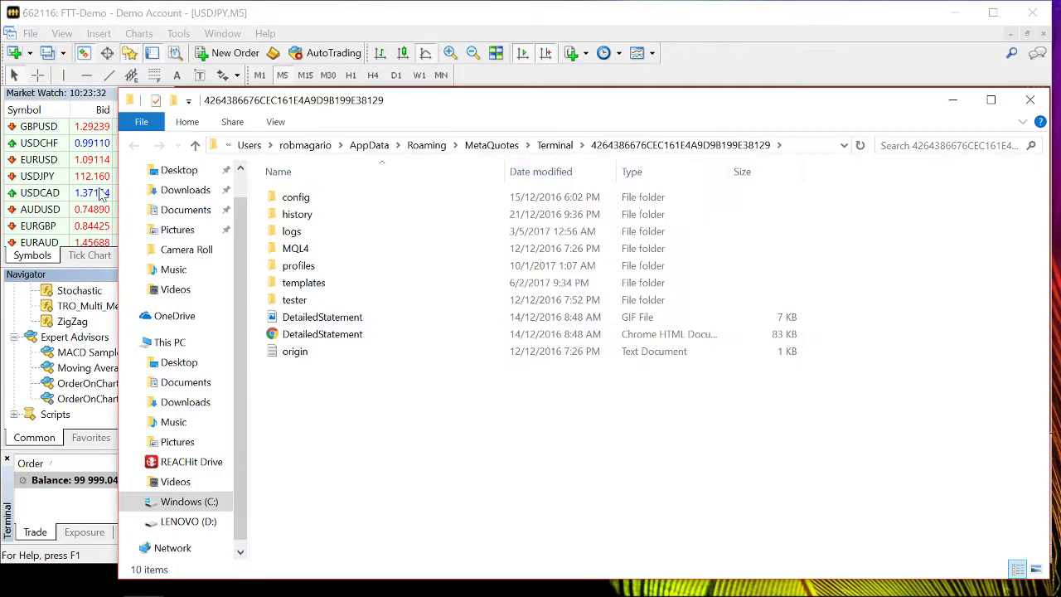
pyautogui.doubleClick(295, 254)
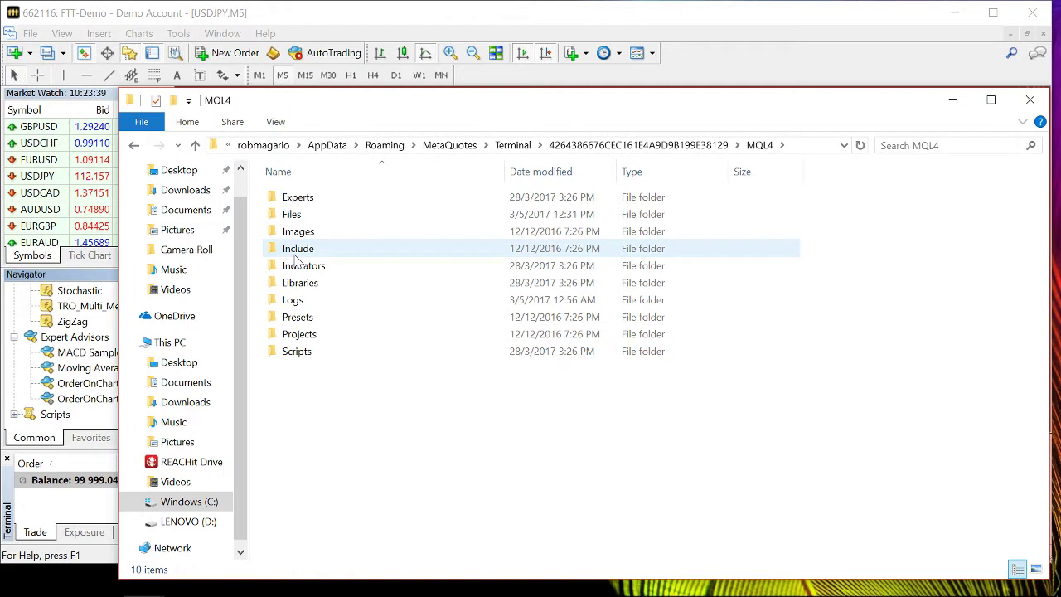
pyautogui.doubleClick(323, 205)
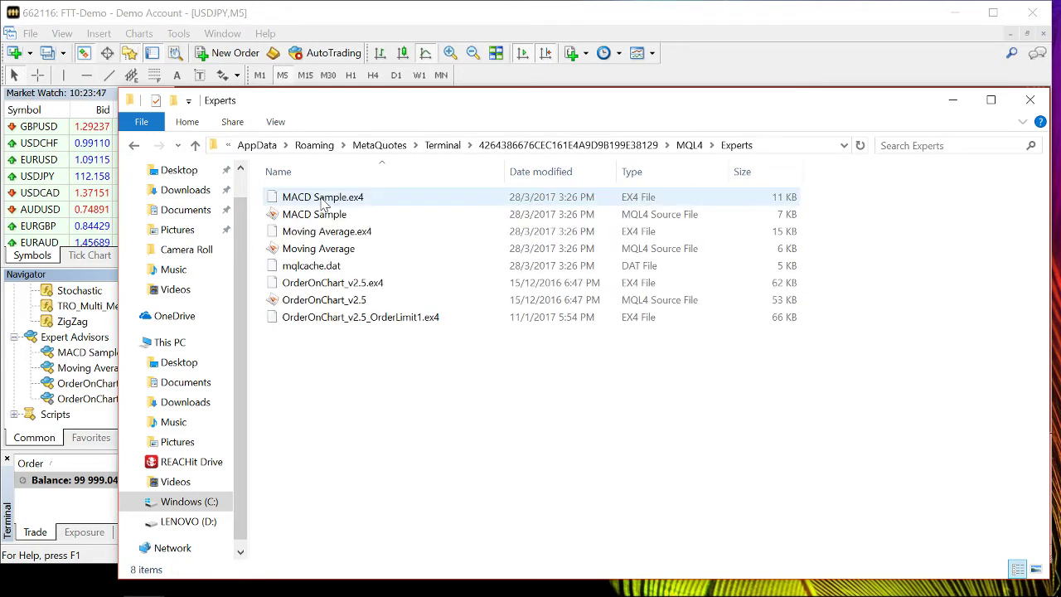
pyautogui.click(373, 330)
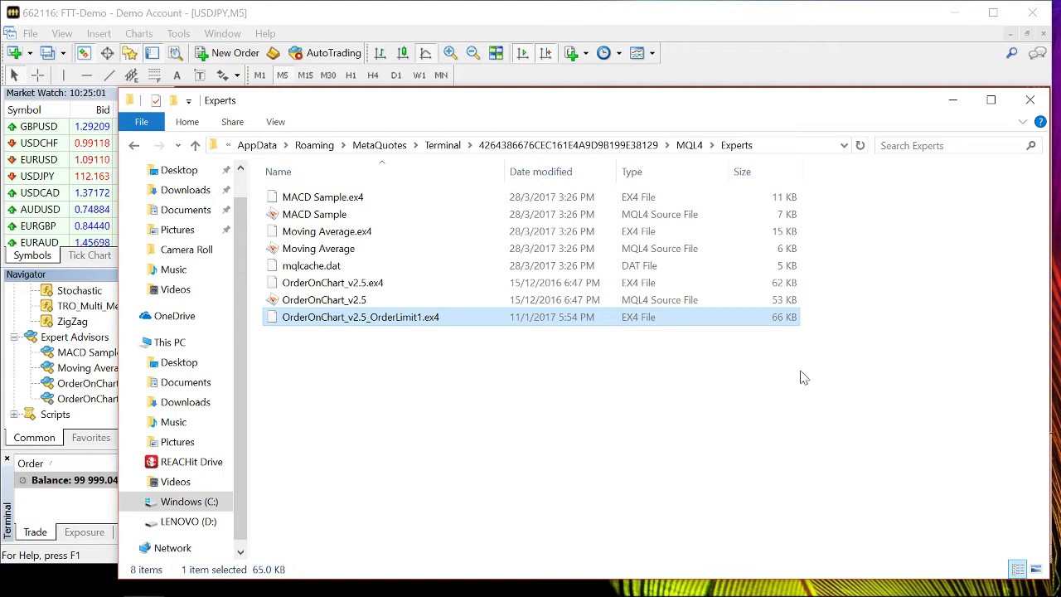
pyautogui.click(1031, 101)
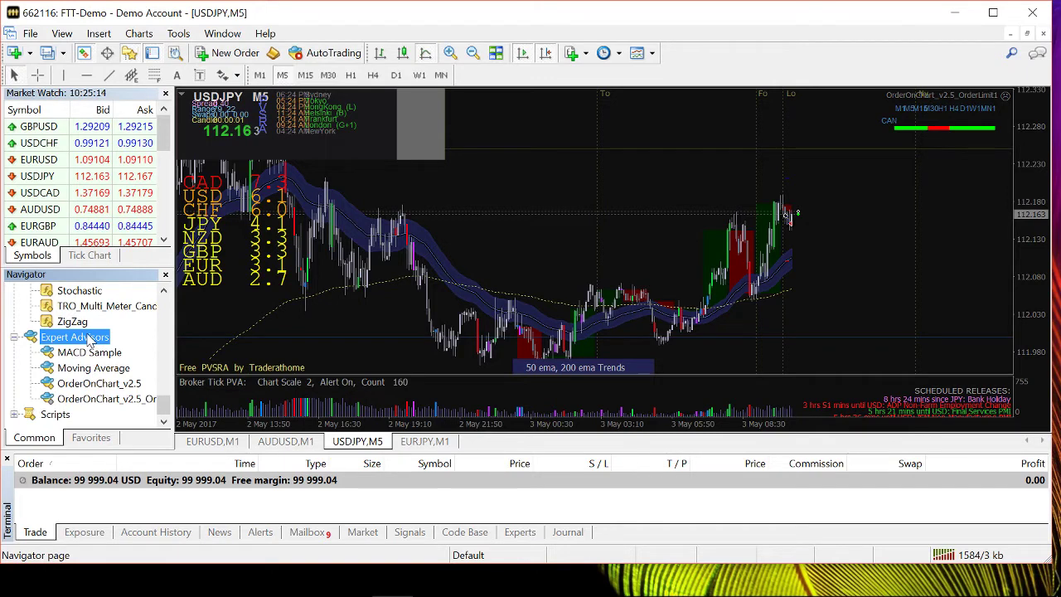
# Step: Refresh the Expert Advisors list in the Navigator and return to its entries
pyautogui.rightClick(89, 340)
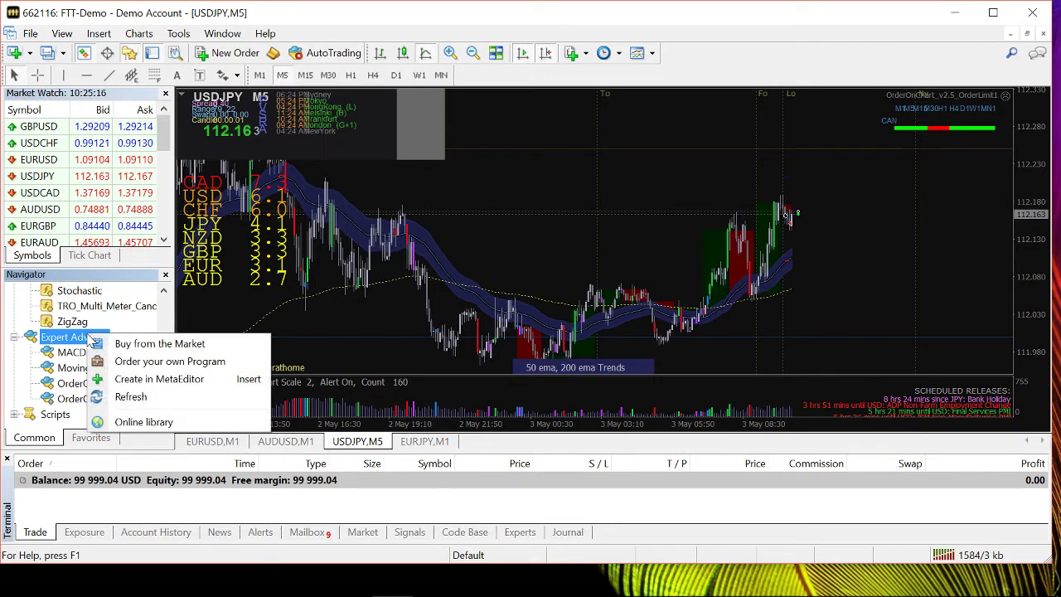
pyautogui.click(126, 398)
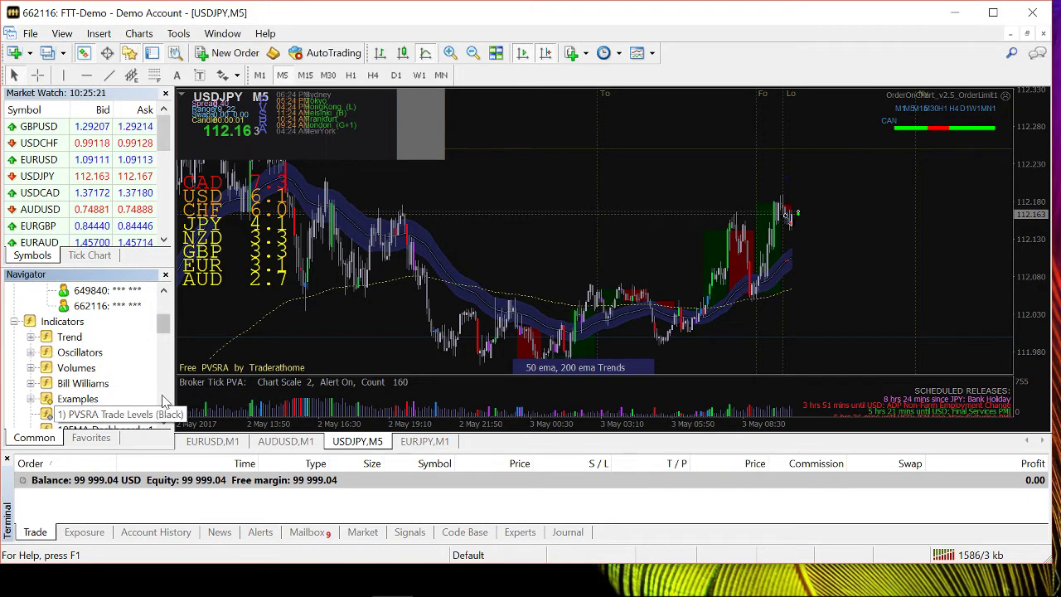
pyautogui.scroll(-5, 163, 401)
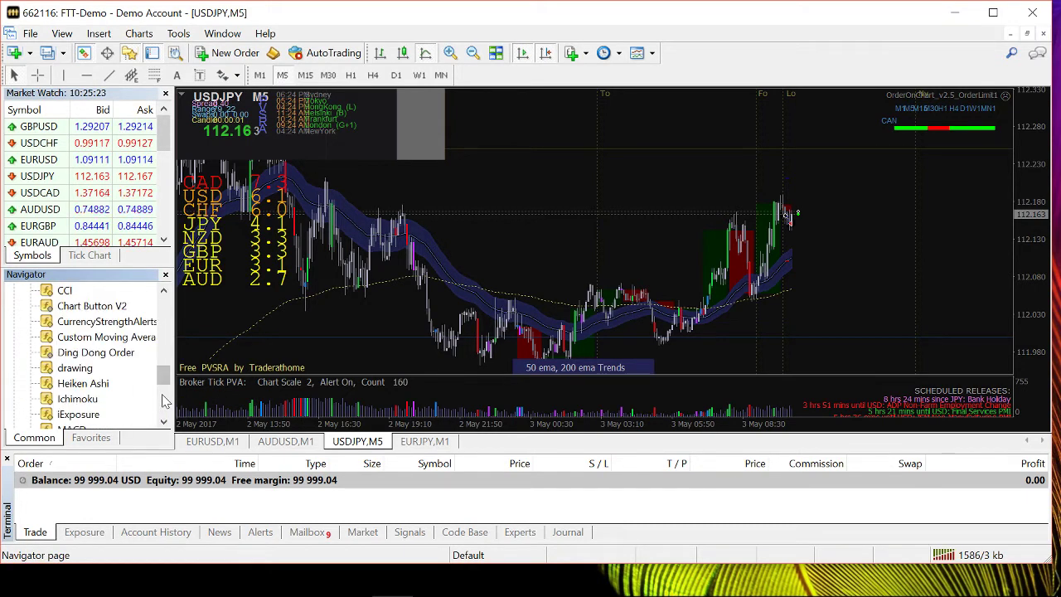
pyautogui.scroll(-3, 163, 402)
pyautogui.scroll(-2, 163, 415)
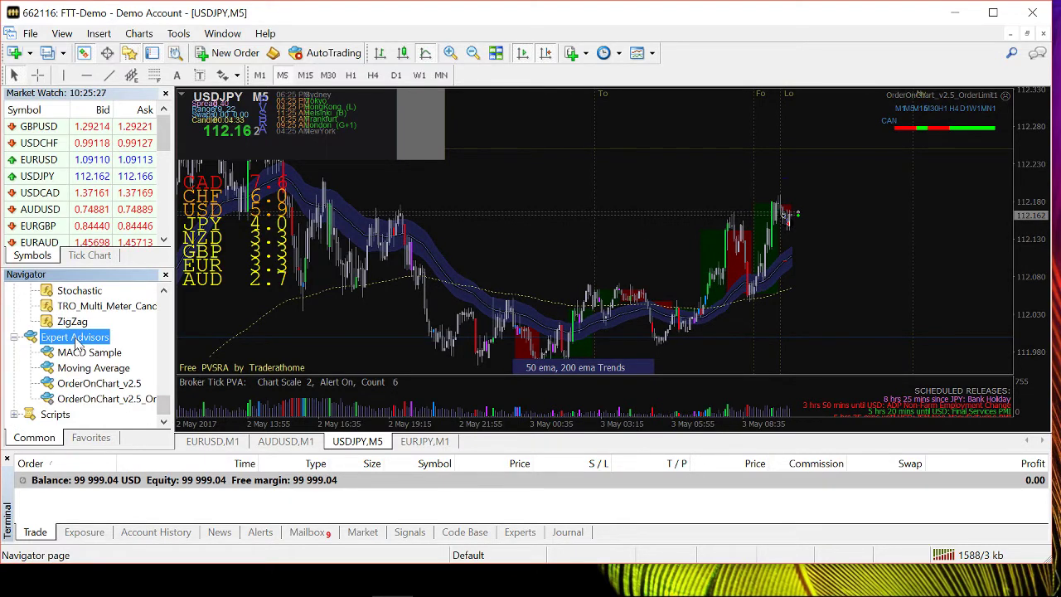
# Step: Attach the OrderOnChart_v2.5_OrderLimit1 expert to the USDJPY M5 chart, replacing the running instance and accepting its default inputs
pyautogui.click(85, 403)
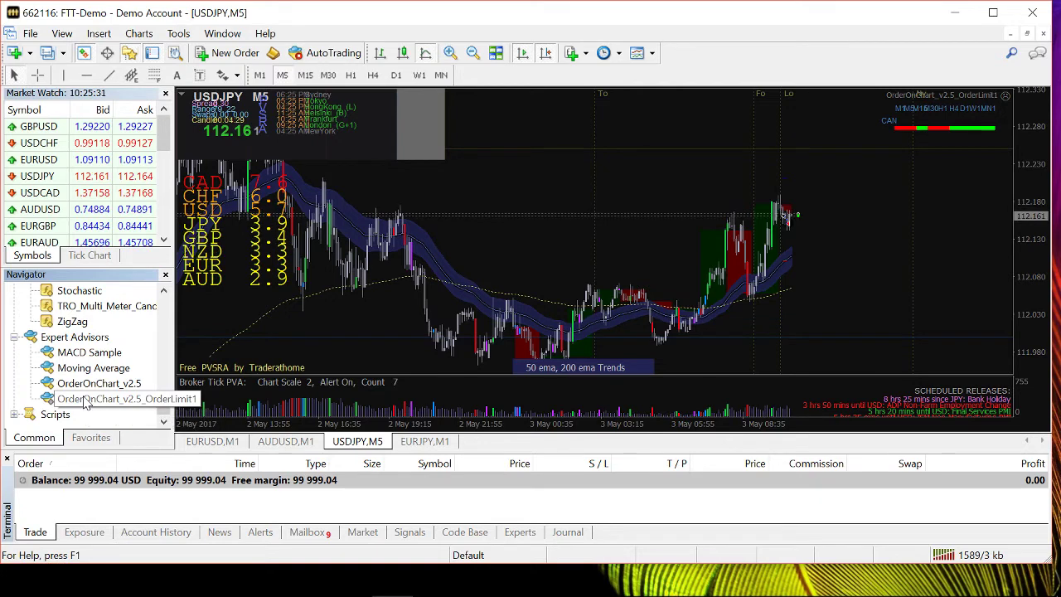
pyautogui.moveTo(86, 402); pyautogui.dragTo(843, 237)
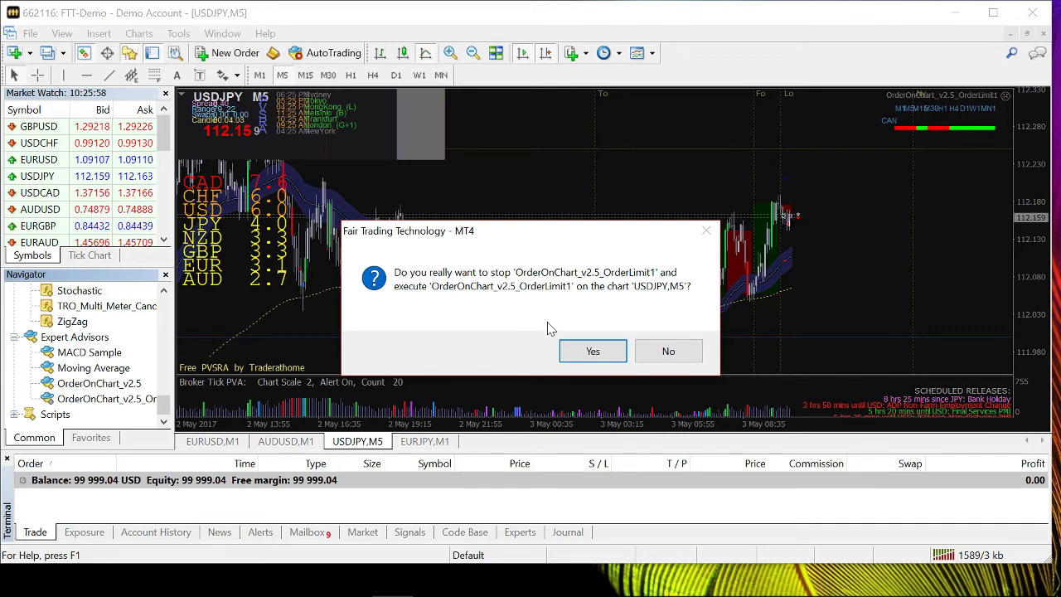
pyautogui.click(577, 354)
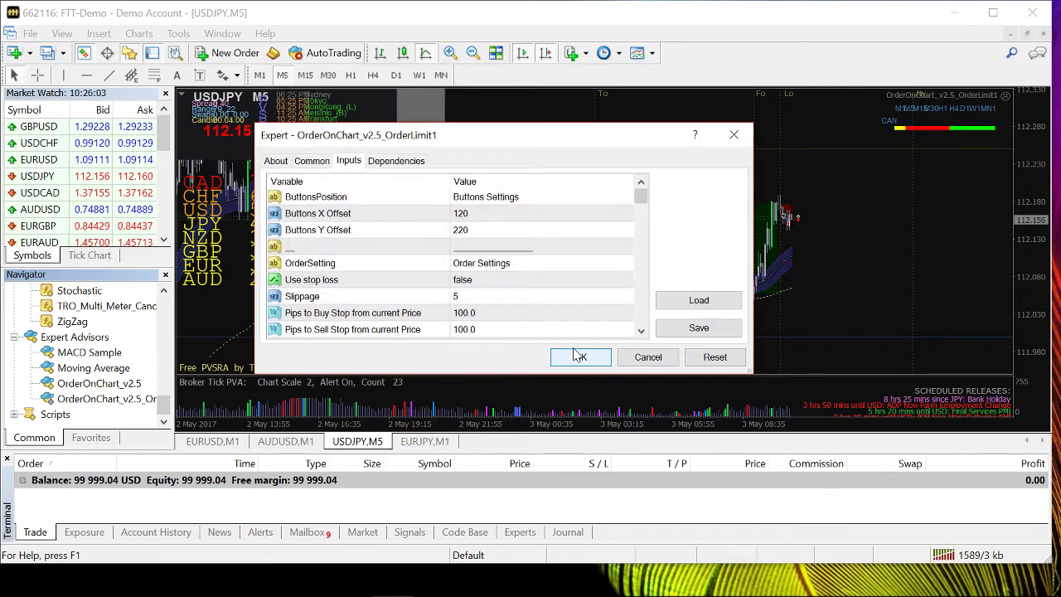
pyautogui.click(579, 358)
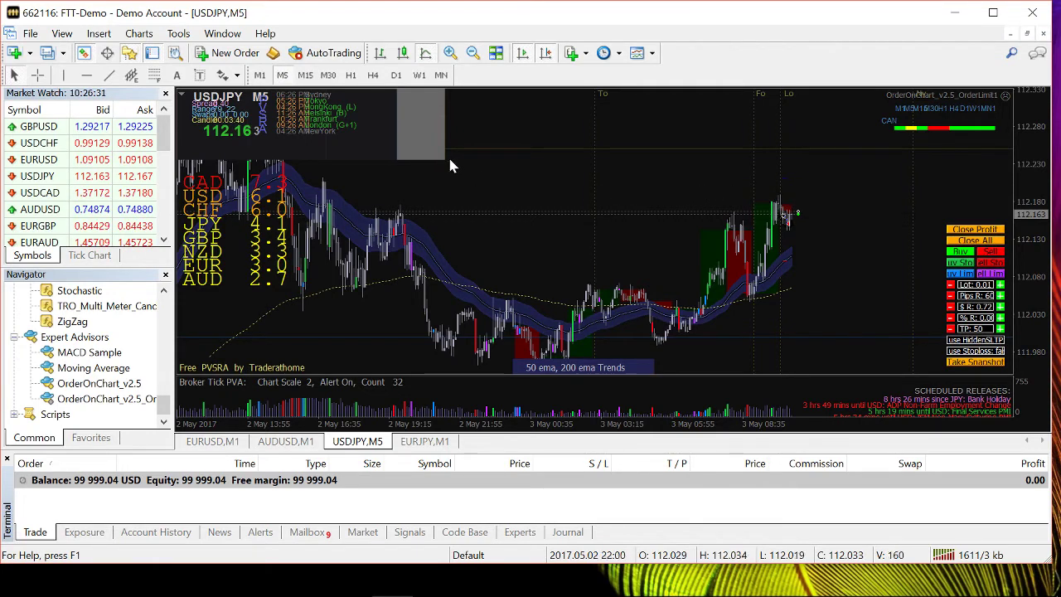
# Step: Enable AutoTrading and allow live trading in the properties of the expert attached to the USDJPY chart
pyautogui.click(316, 59)
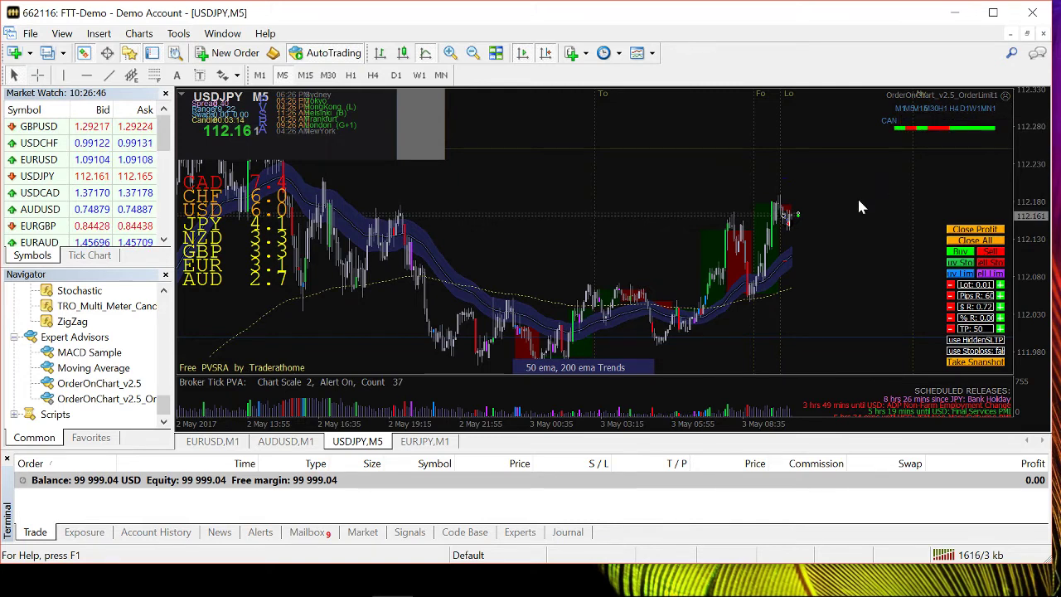
pyautogui.rightClick(976, 272)
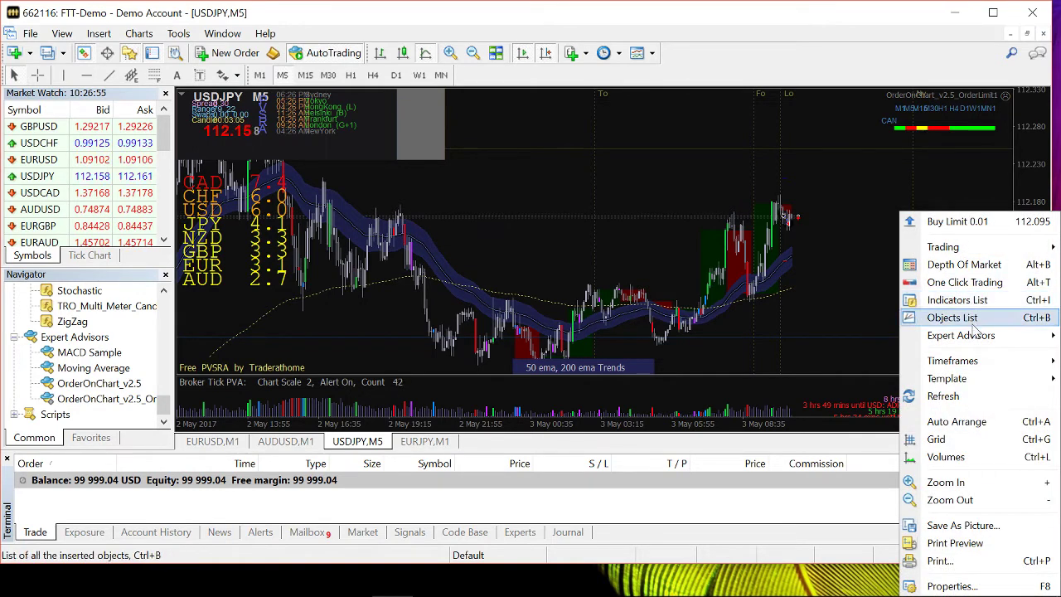
pyautogui.moveTo(976, 338)
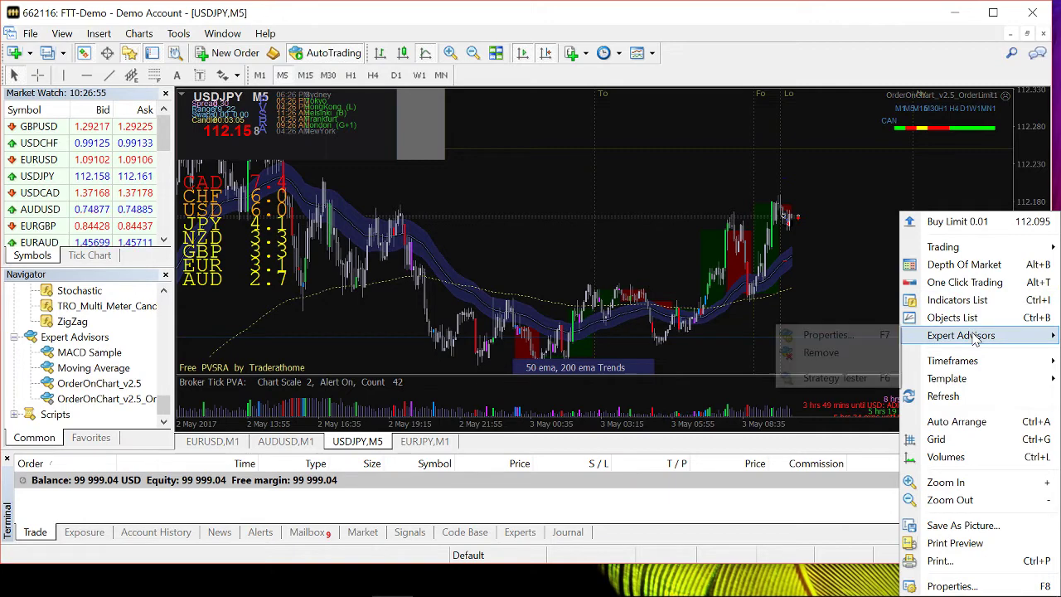
pyautogui.click(887, 337)
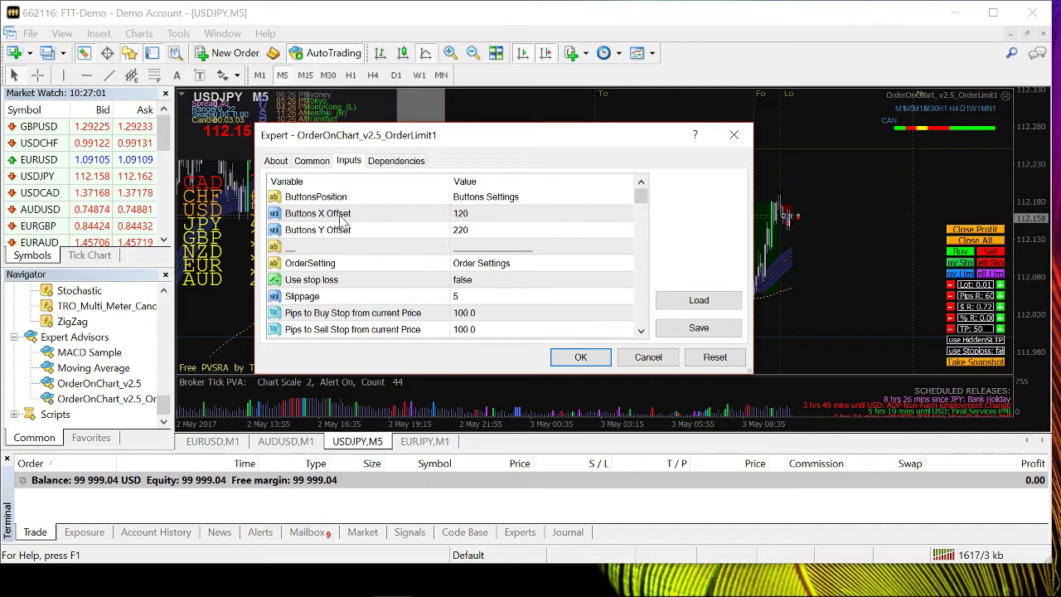
pyautogui.click(313, 164)
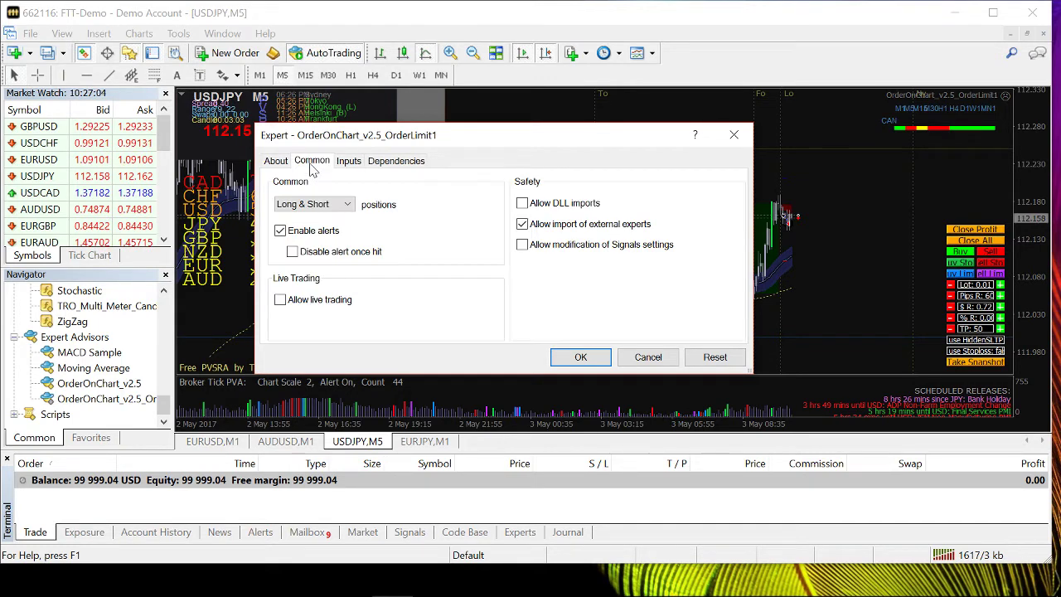
pyautogui.click(314, 306)
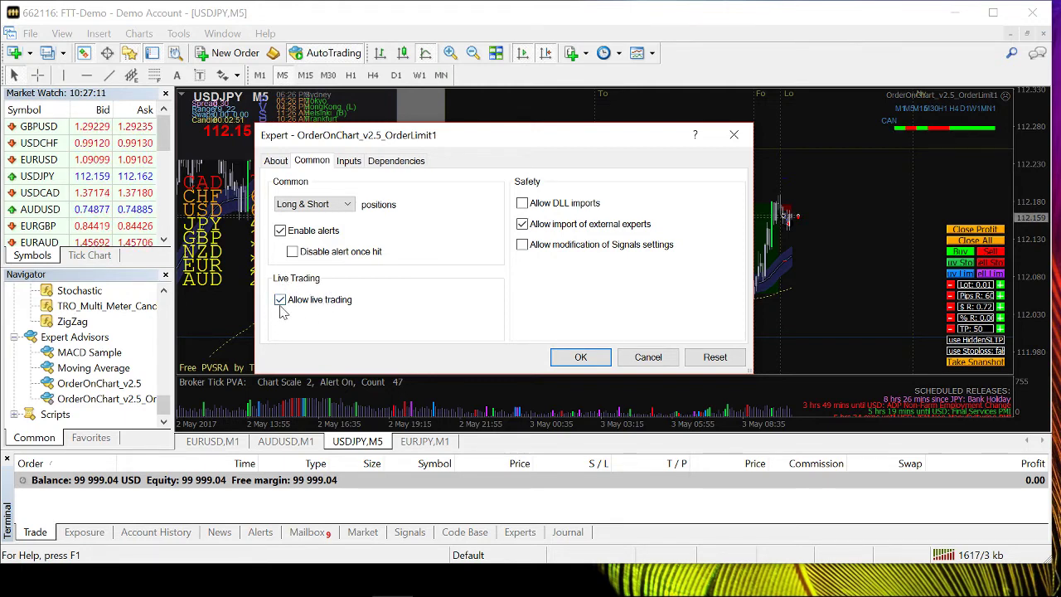
pyautogui.click(580, 357)
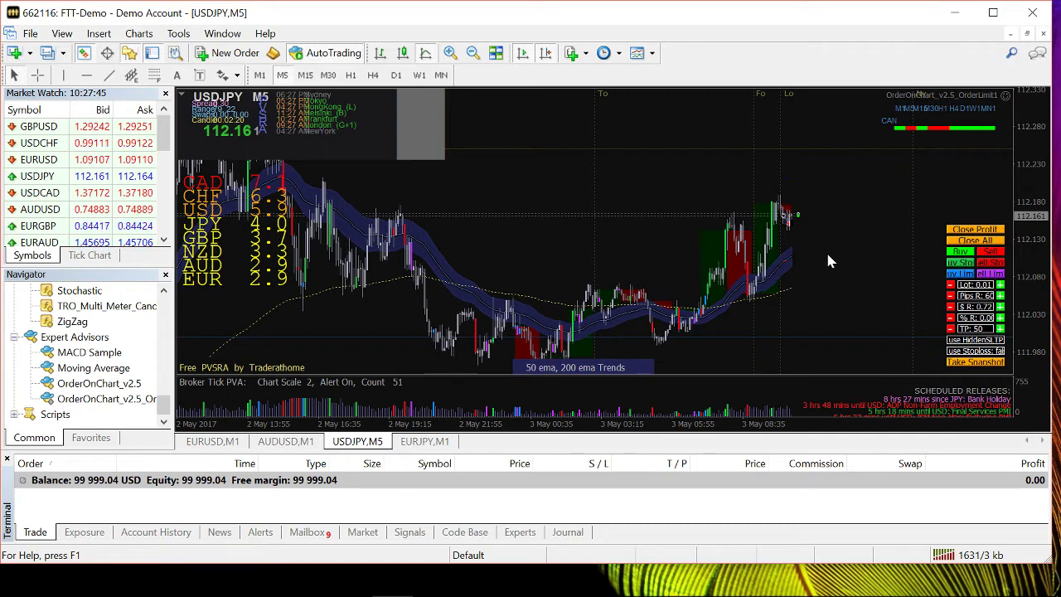
# Step: Place a 0.01 lot USDJPY buy order with the expert's on-chart controls and close the resulting position
pyautogui.click(959, 252)
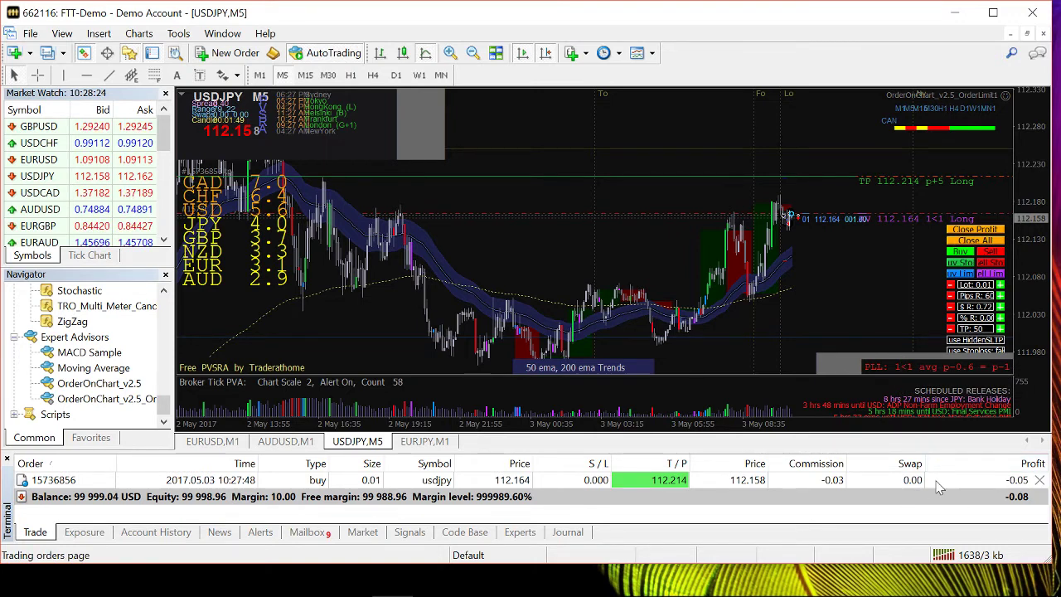
pyautogui.click(1040, 483)
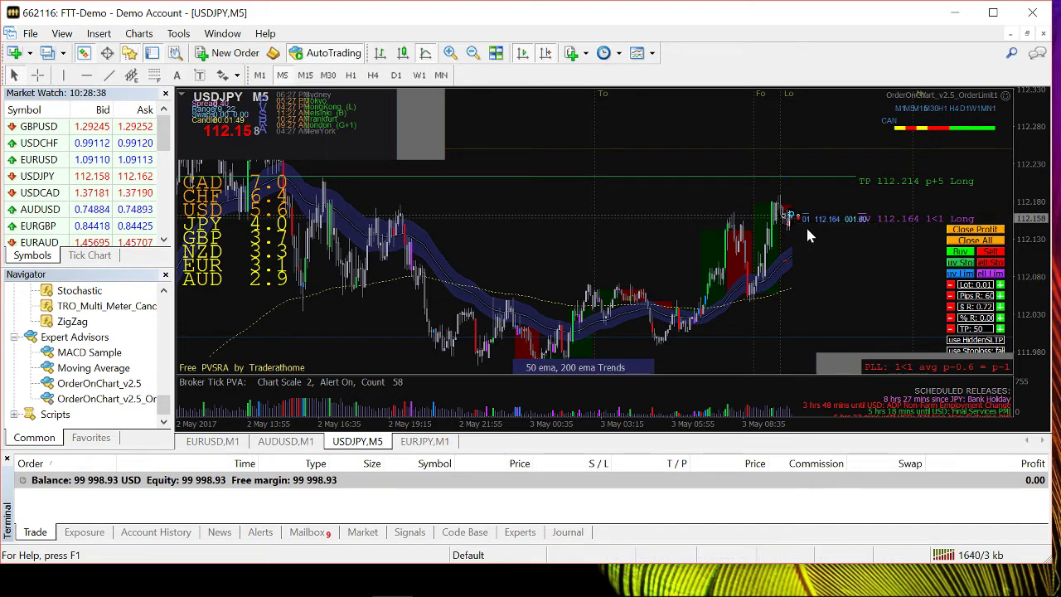
pyautogui.click(804, 180)
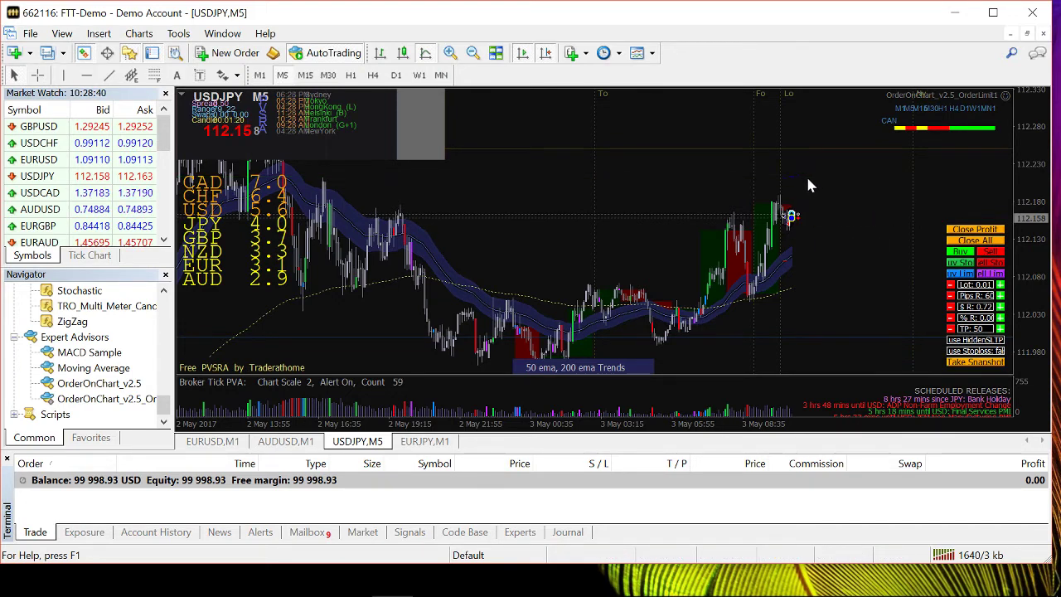
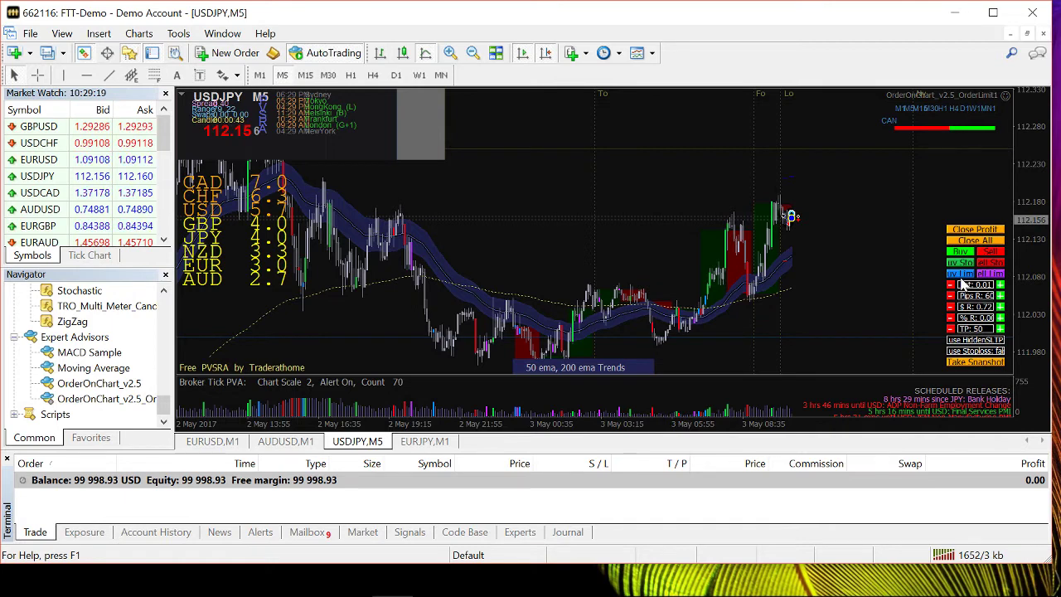
# Step: Set Use stop loss to true in the inputs of the expert attached to the USDJPY M5 chart and apply the change
pyautogui.rightClick(963, 285)
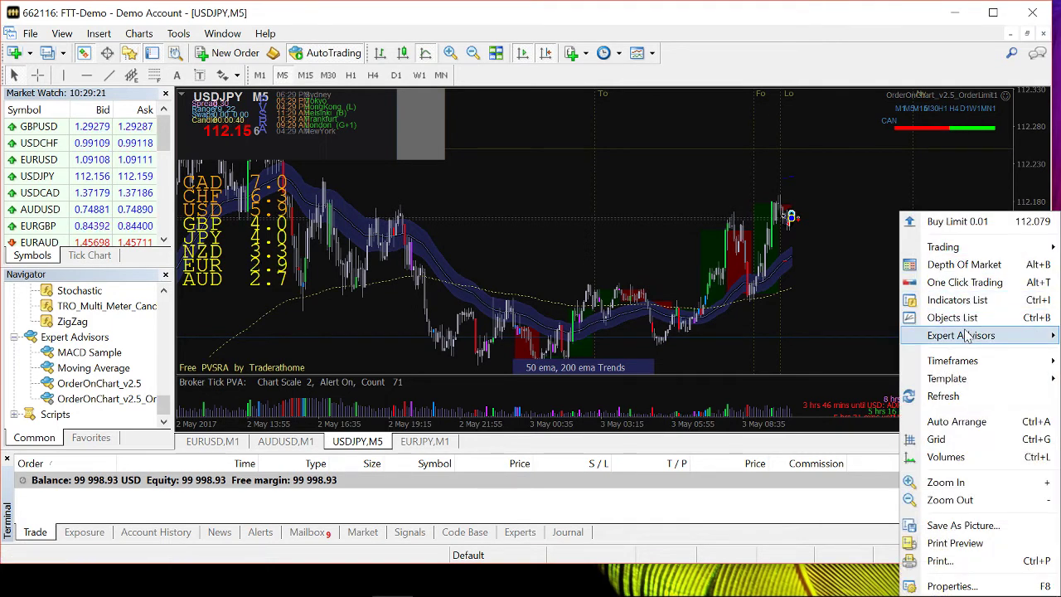
pyautogui.moveTo(966, 338)
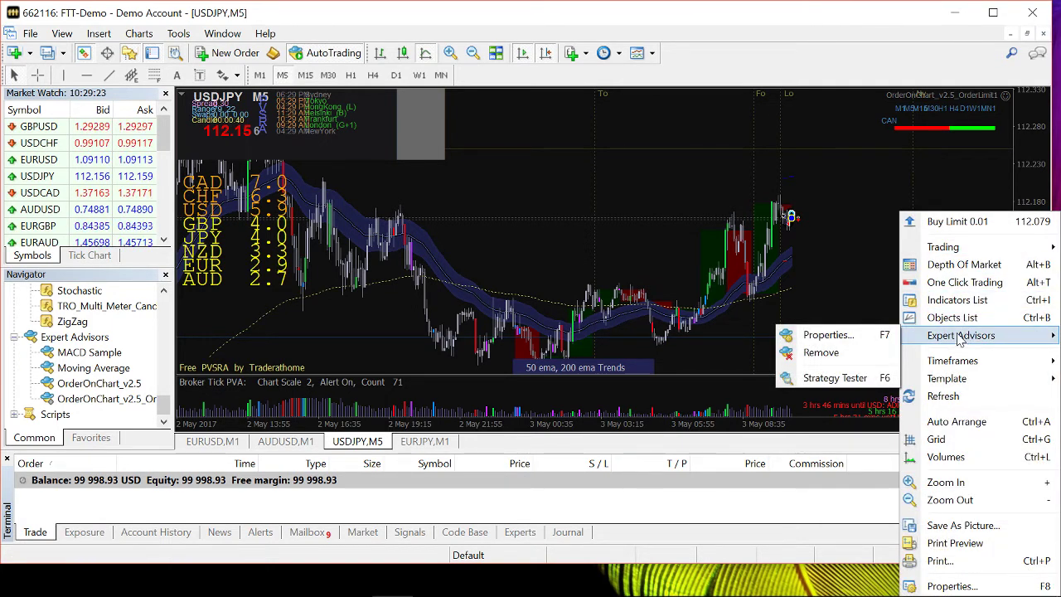
pyautogui.click(877, 340)
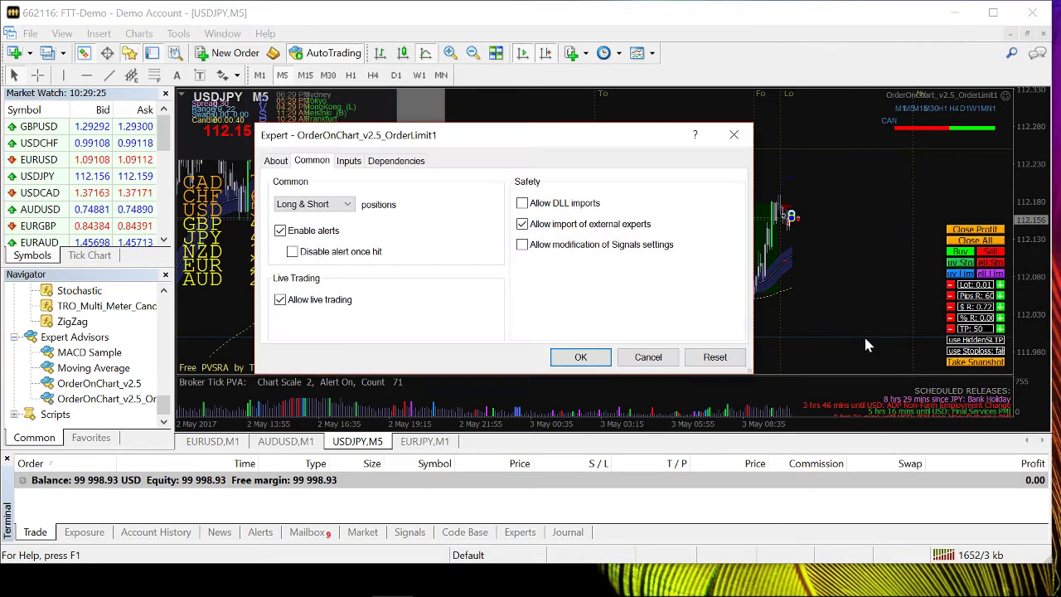
pyautogui.click(349, 163)
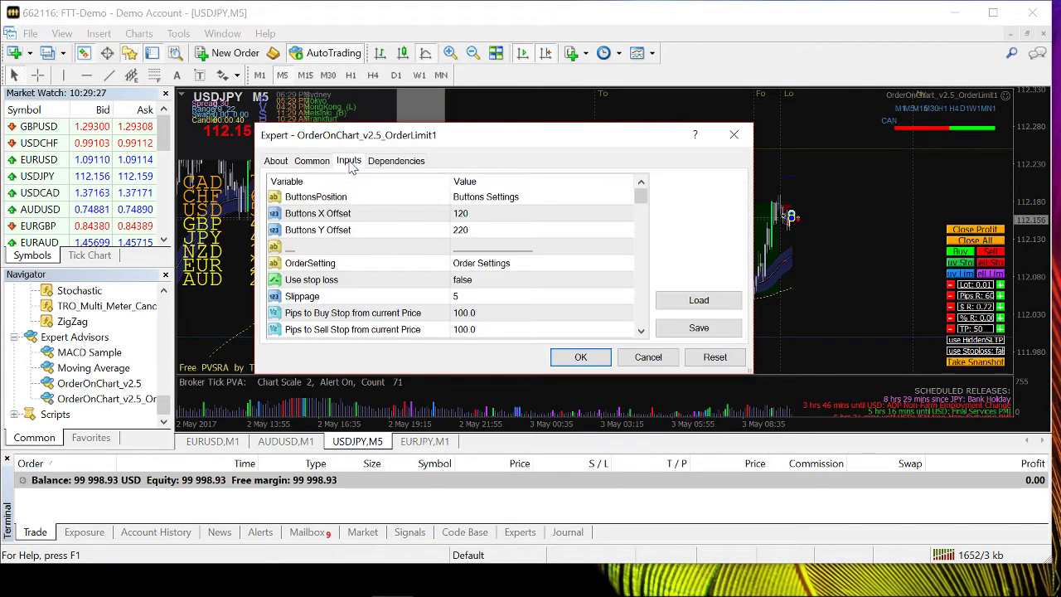
pyautogui.click(317, 281)
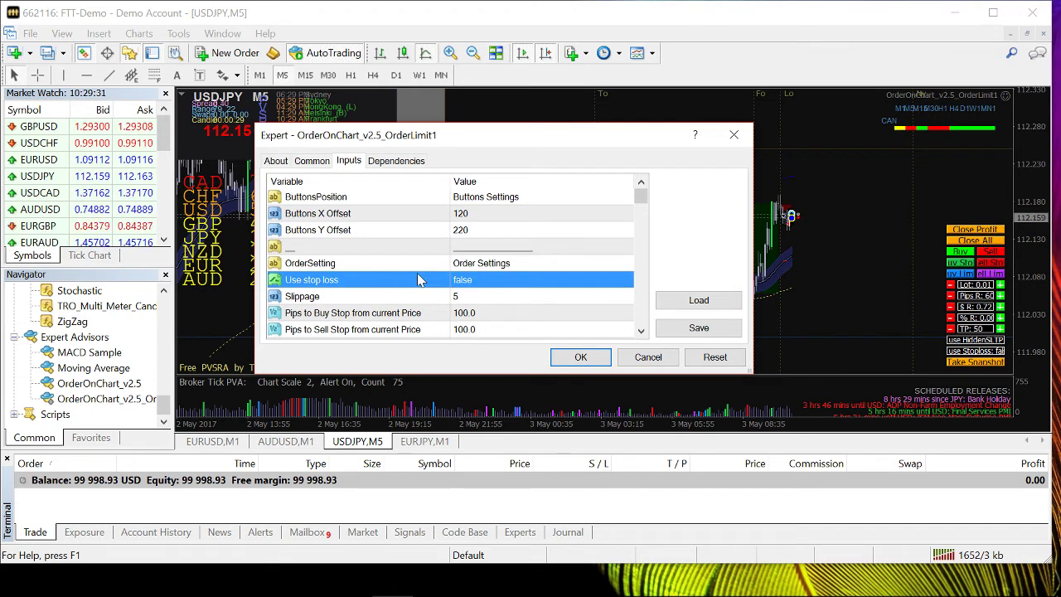
pyautogui.click(475, 284)
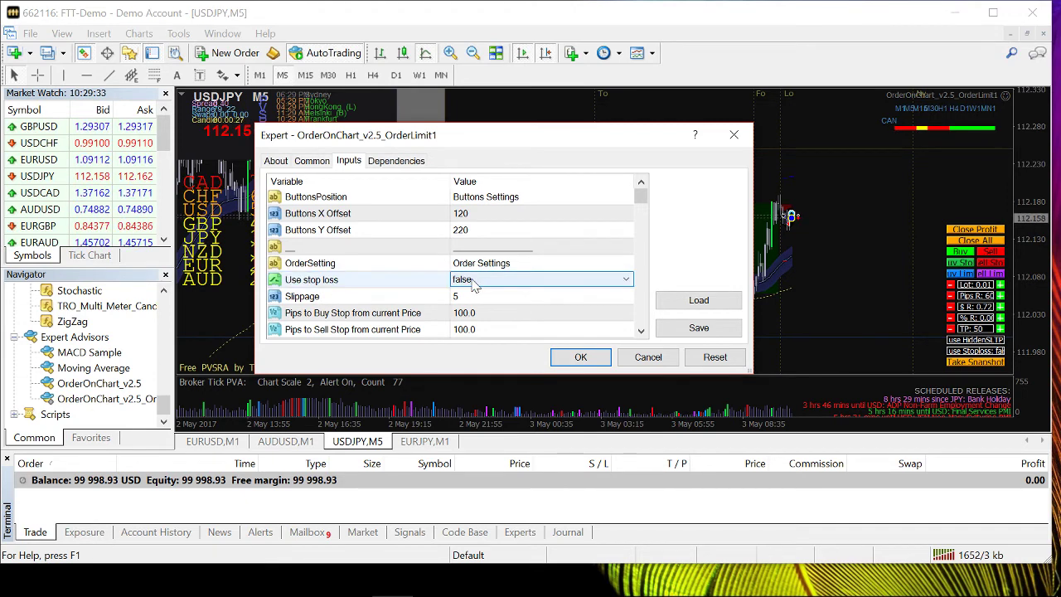
pyautogui.click(475, 284)
pyautogui.click(474, 284)
pyautogui.click(475, 284)
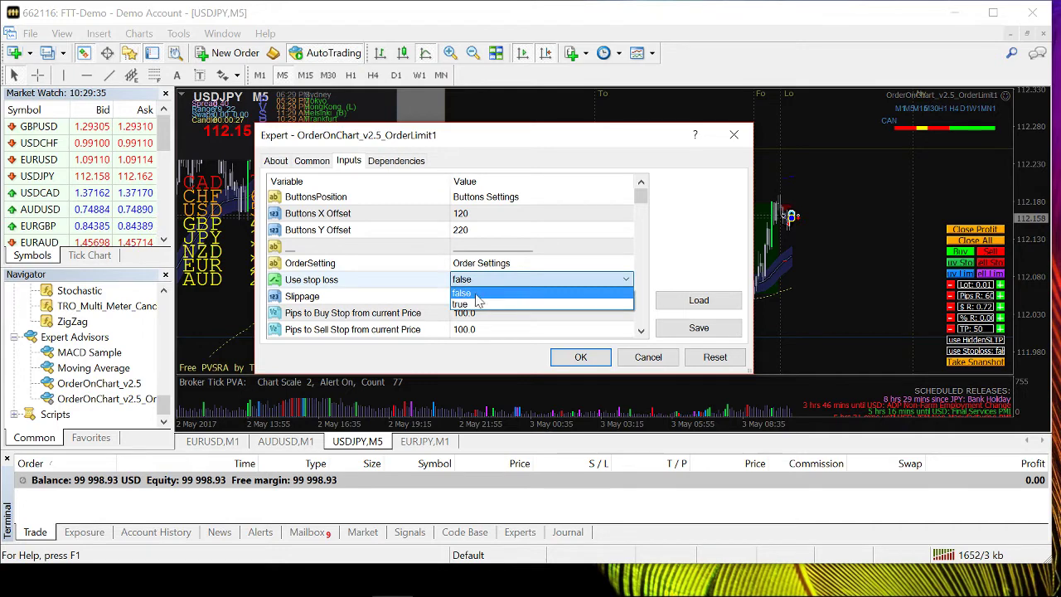
pyautogui.click(478, 304)
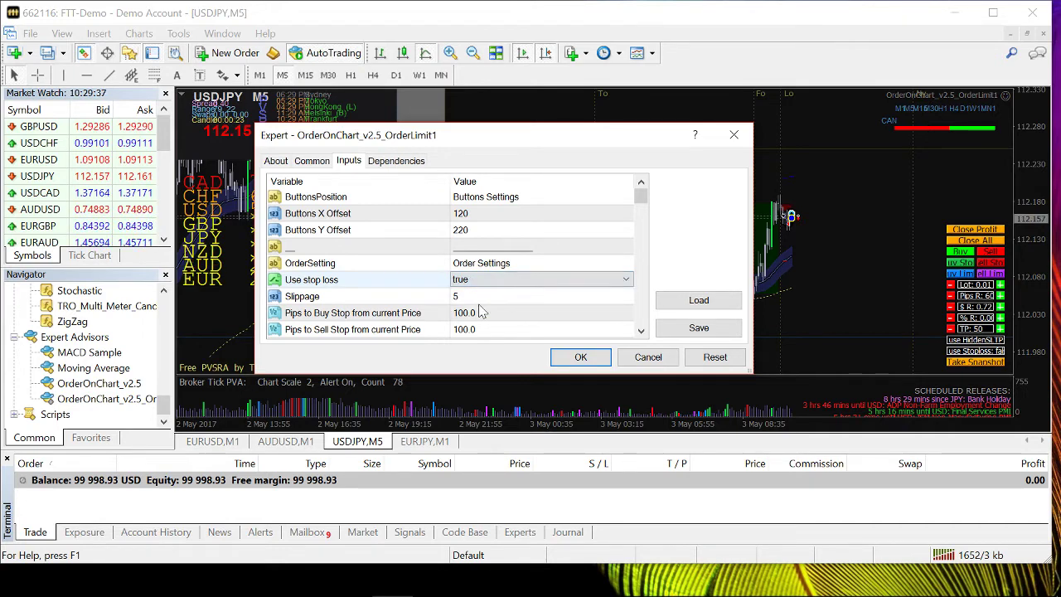
pyautogui.click(566, 362)
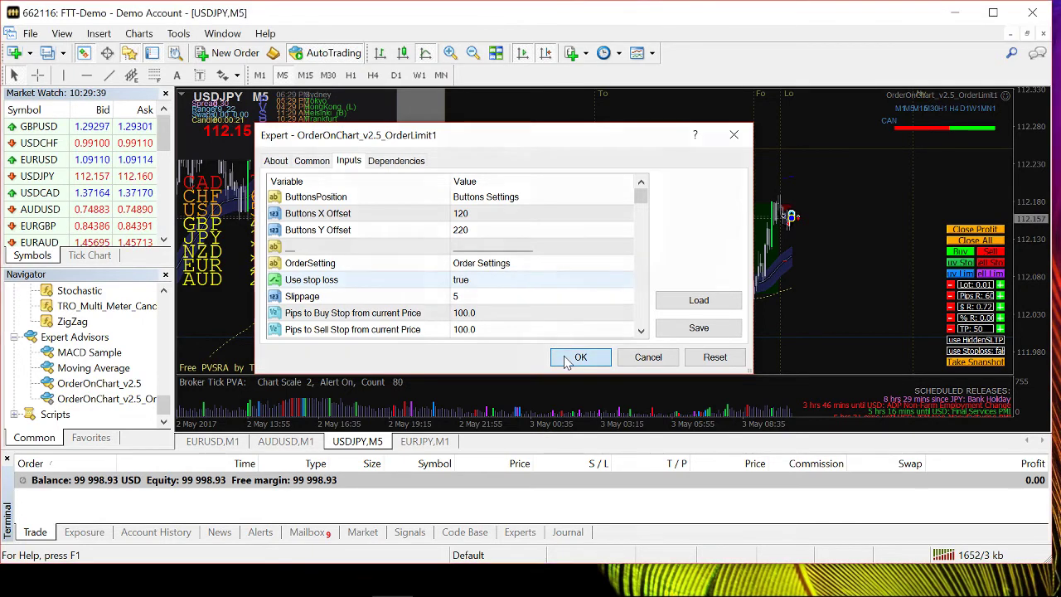
pyautogui.click(568, 362)
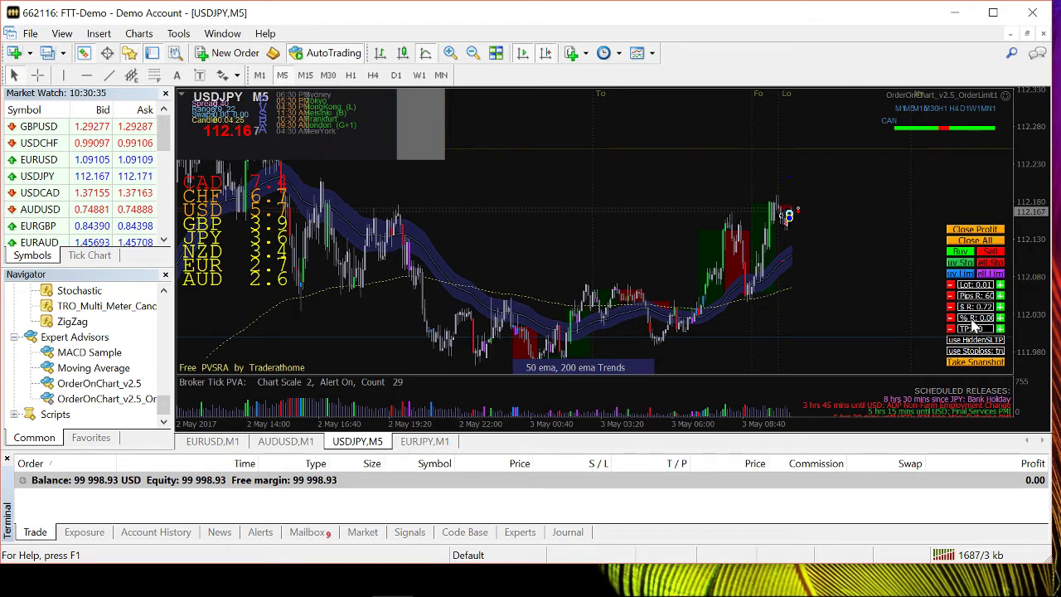
# Step: Place a 0.01 lot USDJPY buy order with stop loss through the on-chart controls, then close all open positions
pyautogui.click(959, 252)
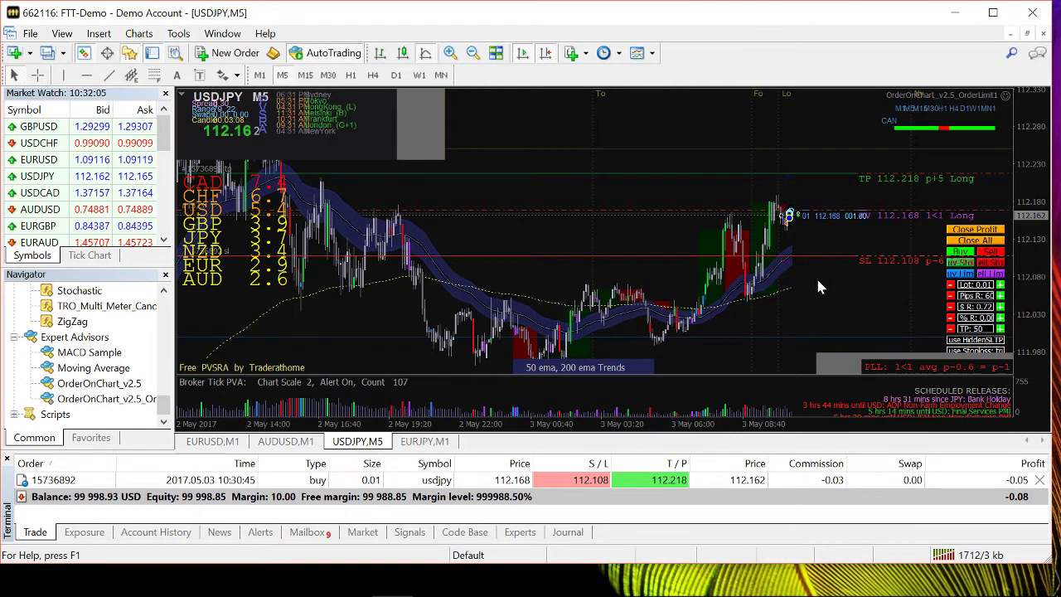
pyautogui.click(957, 243)
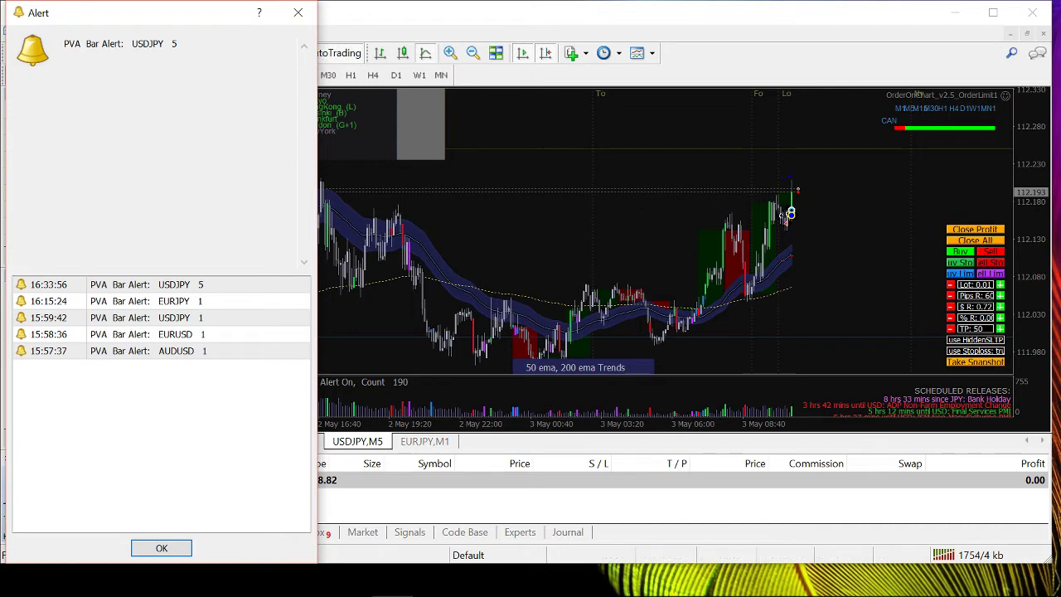
pyautogui.click(162, 549)
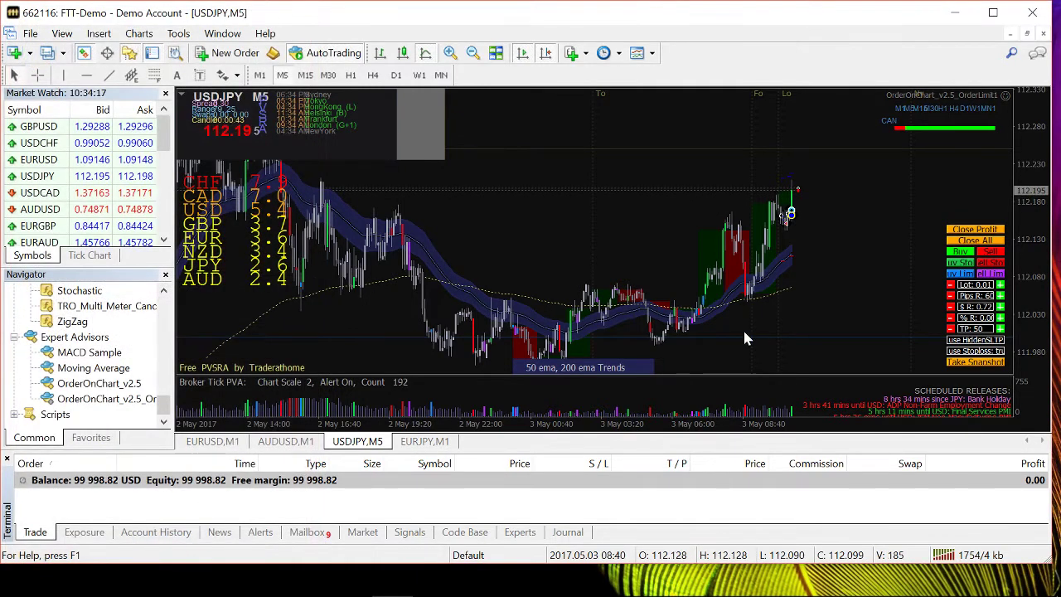